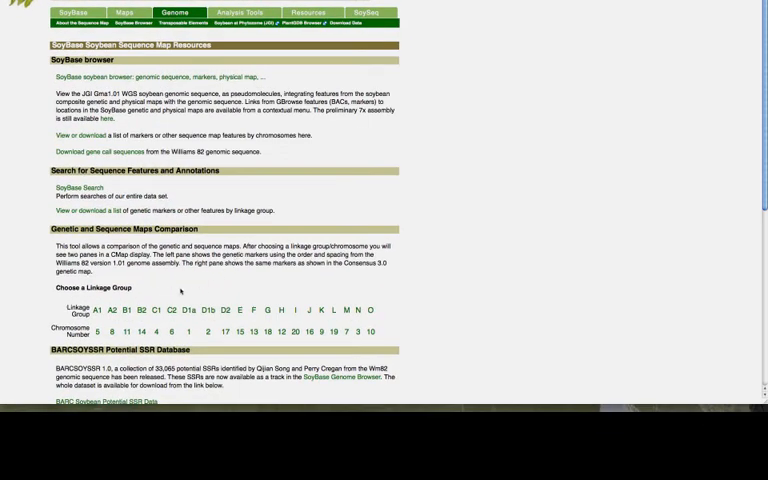
pyautogui.scroll(-1, 185, 291)
pyautogui.scroll(-2, 180, 280)
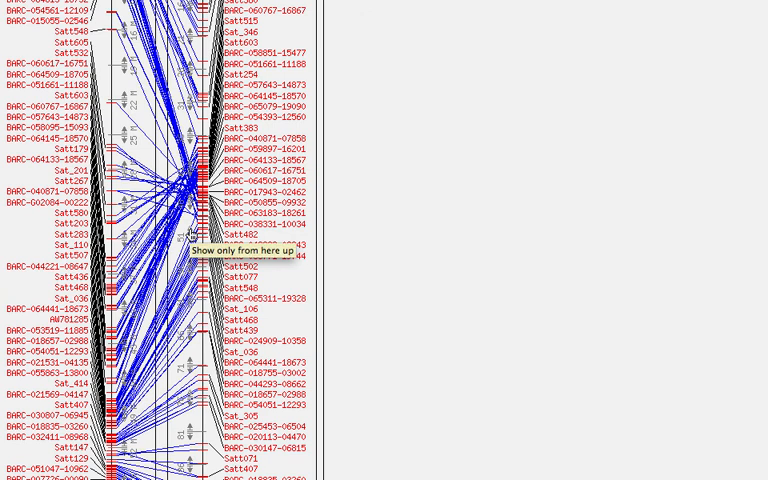
# Restrict the Gm01 map to the marker range where its lines criss-cross with D1a
pyautogui.click(192, 234)
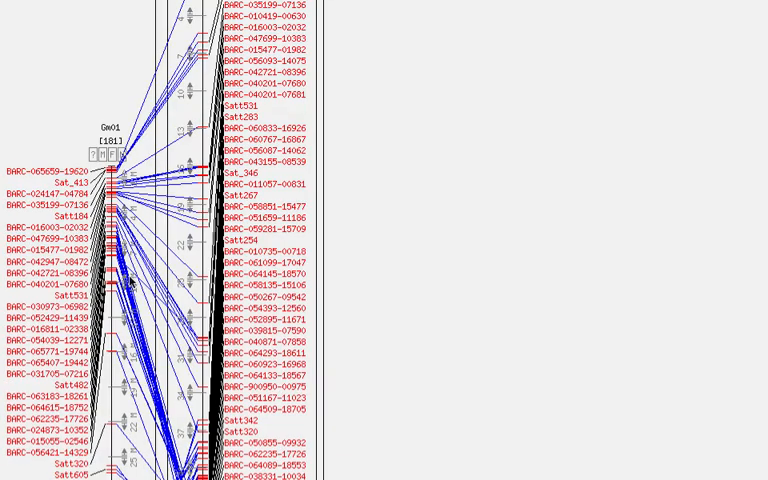
pyautogui.scroll(-2, 128, 283)
pyautogui.scroll(-3, 130, 300)
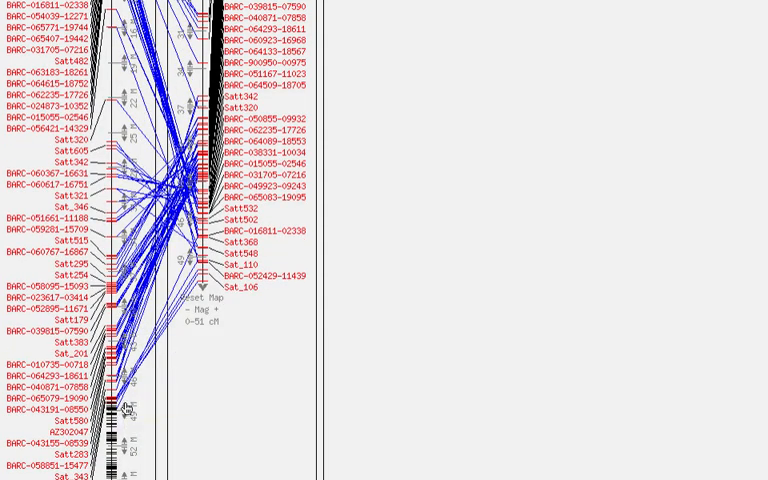
pyautogui.scroll(5, 127, 410)
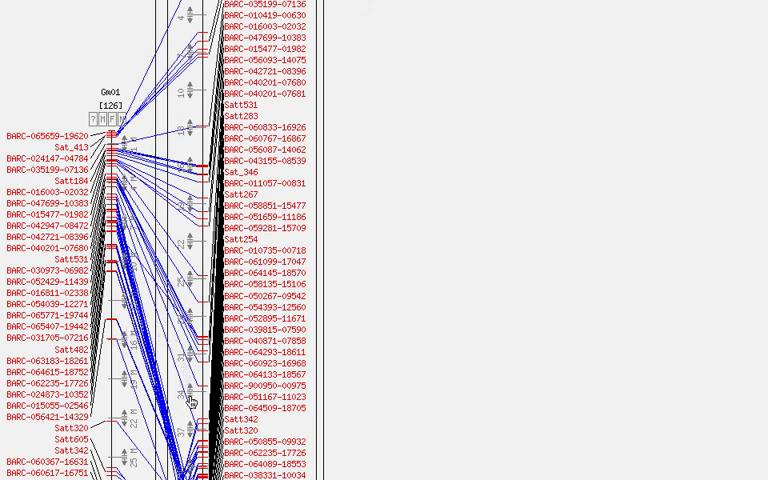
pyautogui.click(190, 400)
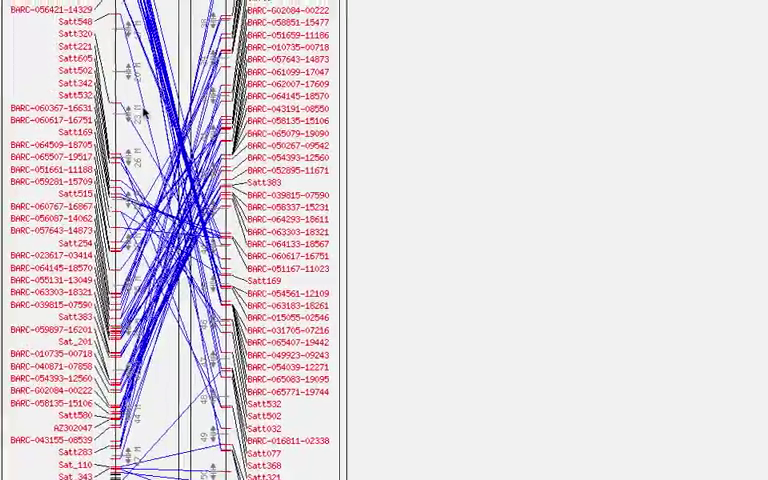
# Shift the Gm01 map so the tangled crossing lines against D1a fill the view
pyautogui.moveTo(146, 40); pyautogui.dragTo(151, 219)
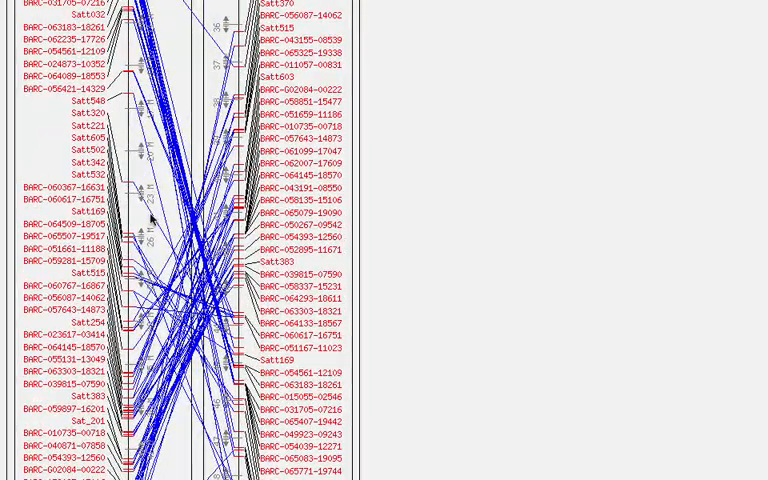